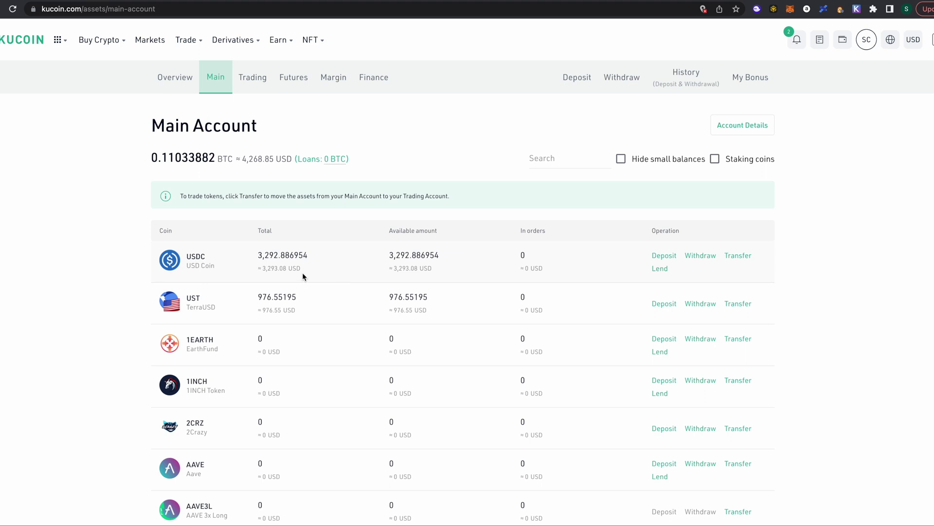
- From the Overview, open the Trading Account page listing 0.5005 UST
{"action": "left_click", "coordinate": [176, 79]}
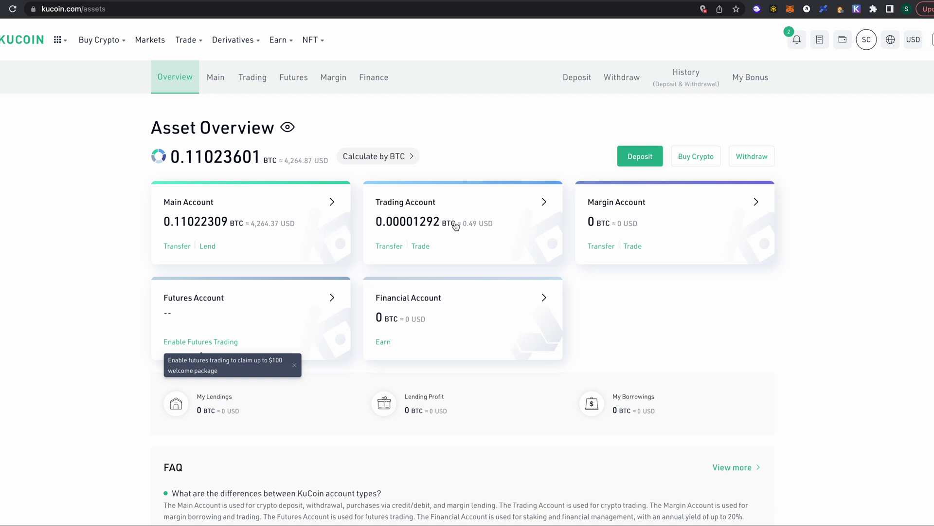
{"action": "left_click", "coordinate": [423, 213]}
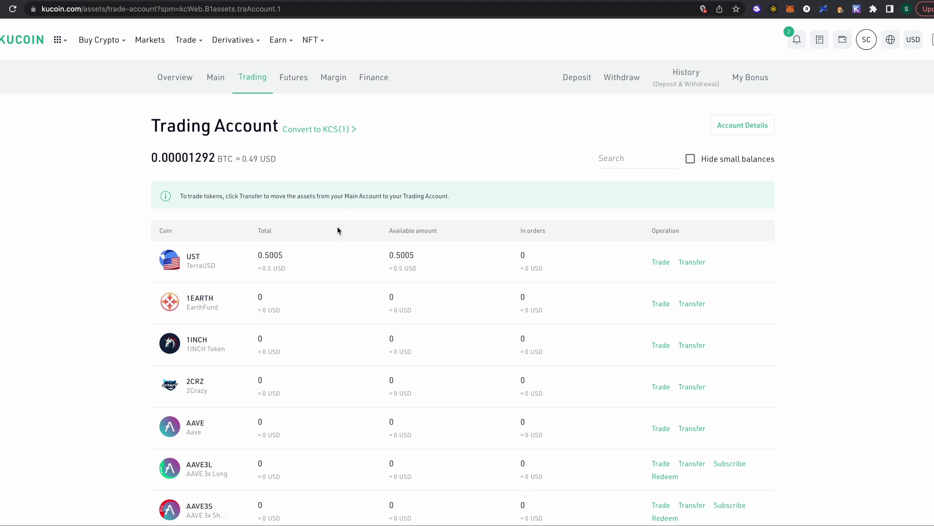
{"action": "left_click", "coordinate": [701, 268]}
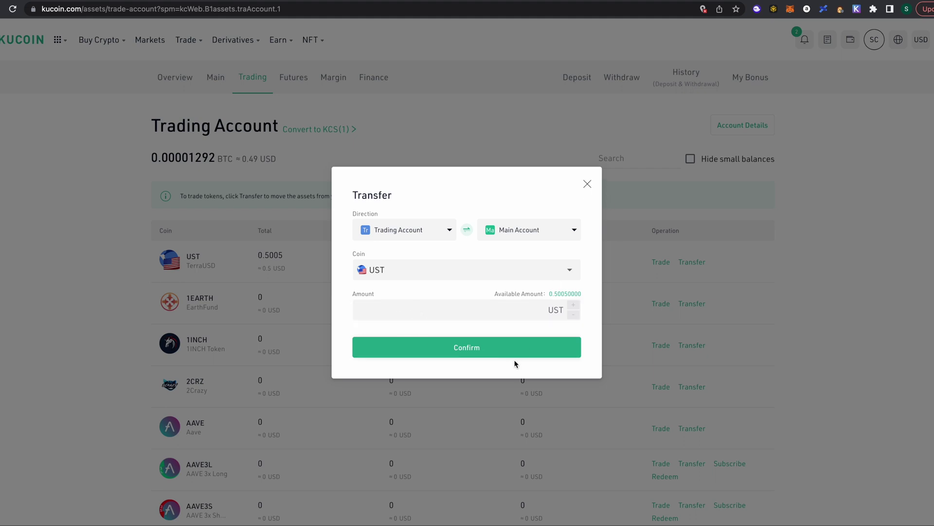
{"action": "left_click", "coordinate": [587, 184]}
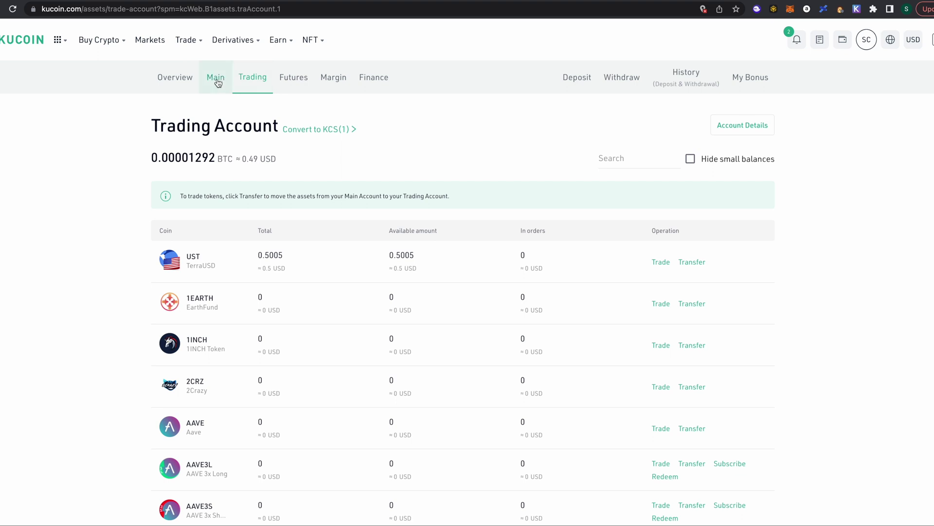
- Begin withdrawing UST from the Main Account (977.05 available) and open the Terra Station wallet
{"action": "left_click", "coordinate": [217, 82]}
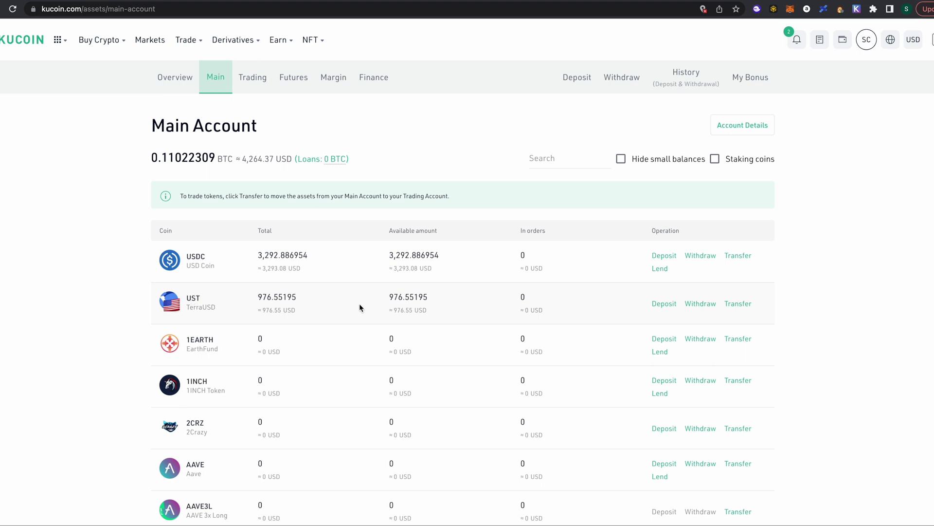
{"action": "left_click", "coordinate": [702, 306]}
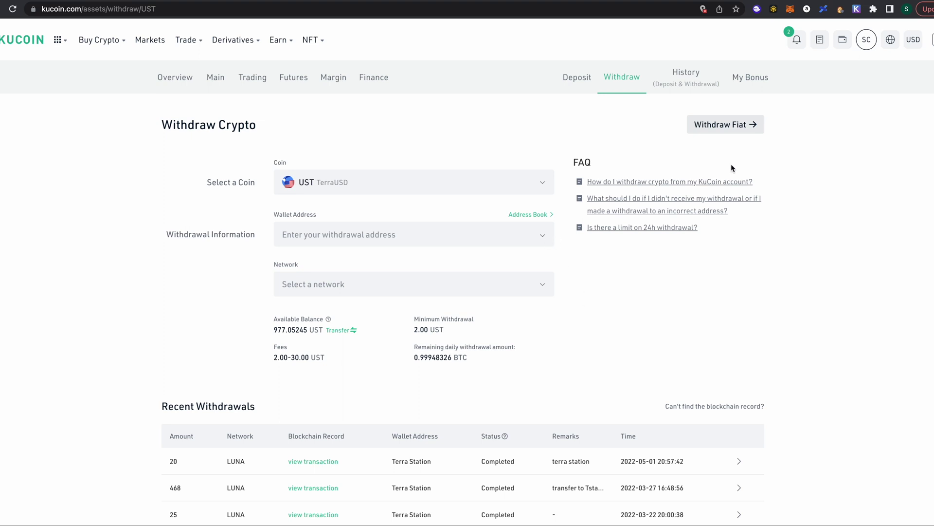
{"action": "left_click", "coordinate": [823, 9]}
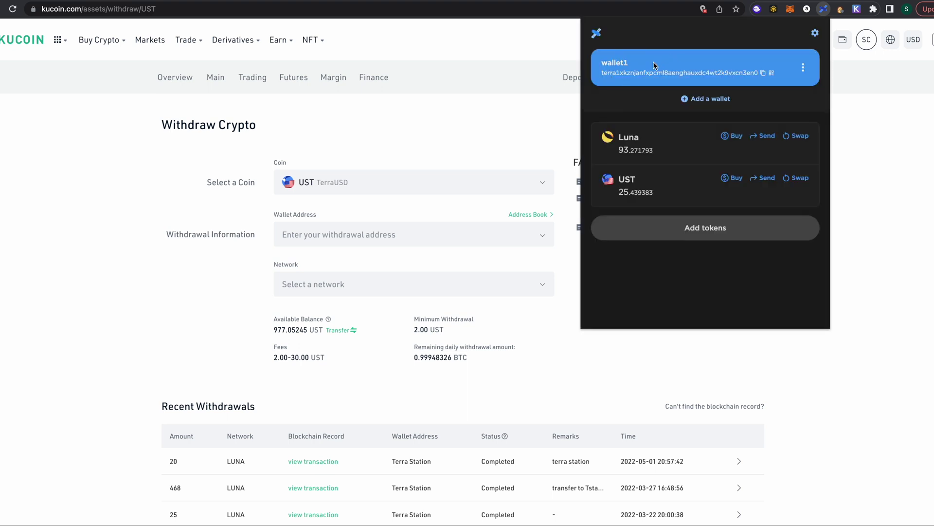
- Copy the wallet1 Terra address and paste it into the withdrawal's Wallet Address field
{"action": "left_click", "coordinate": [763, 73]}
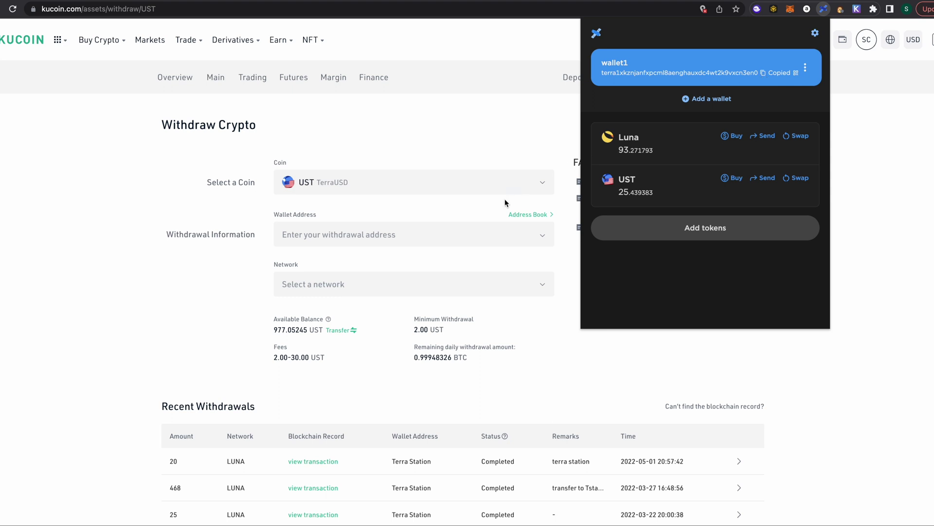
{"action": "left_click", "coordinate": [489, 200]}
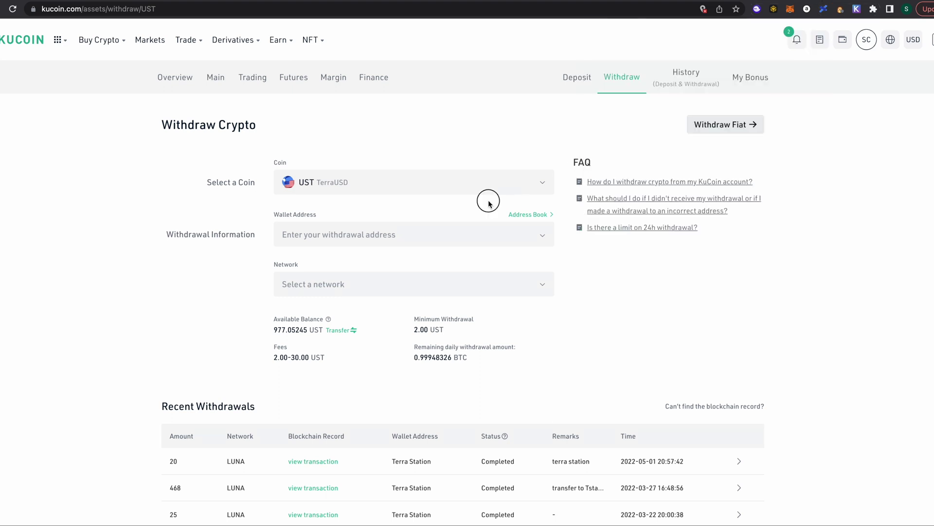
{"action": "left_click", "coordinate": [380, 236]}
{"action": "right_click", "coordinate": [379, 235]}
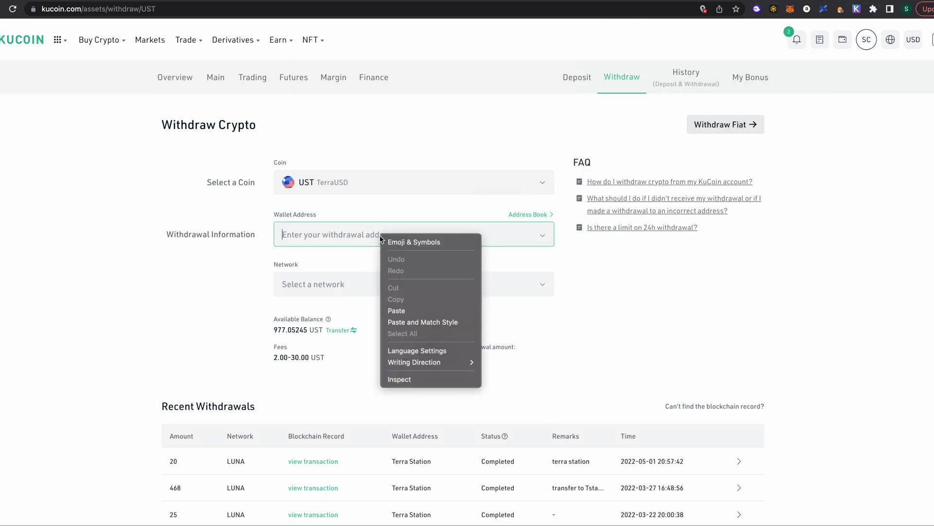
{"action": "left_click", "coordinate": [407, 307]}
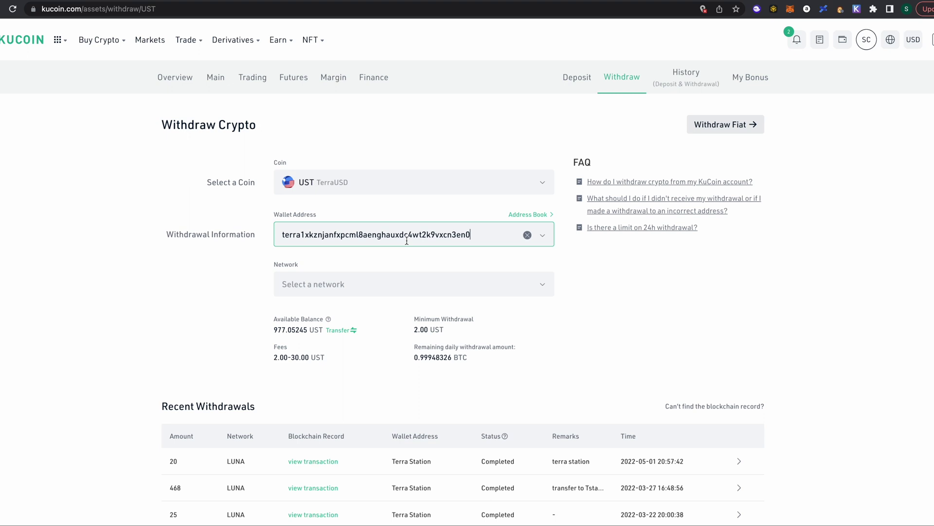
{"action": "left_click", "coordinate": [421, 287]}
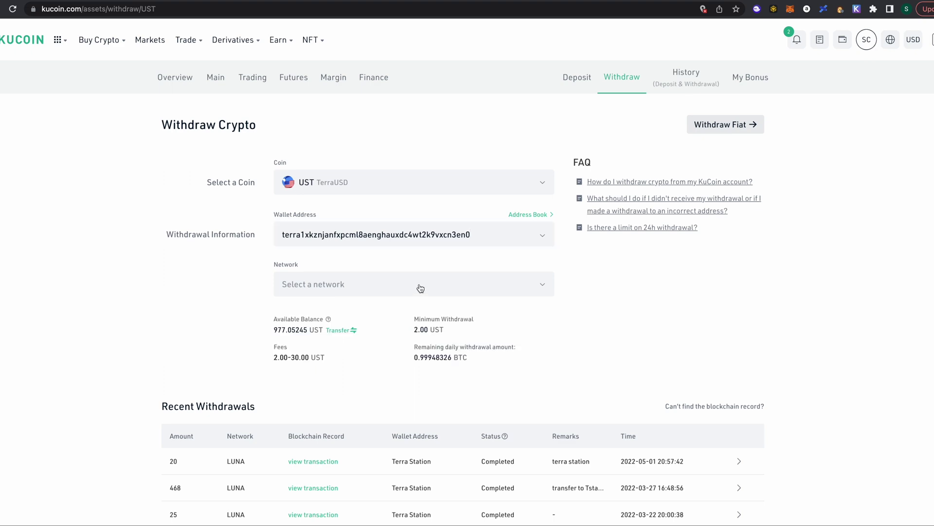
{"action": "left_click", "coordinate": [420, 288]}
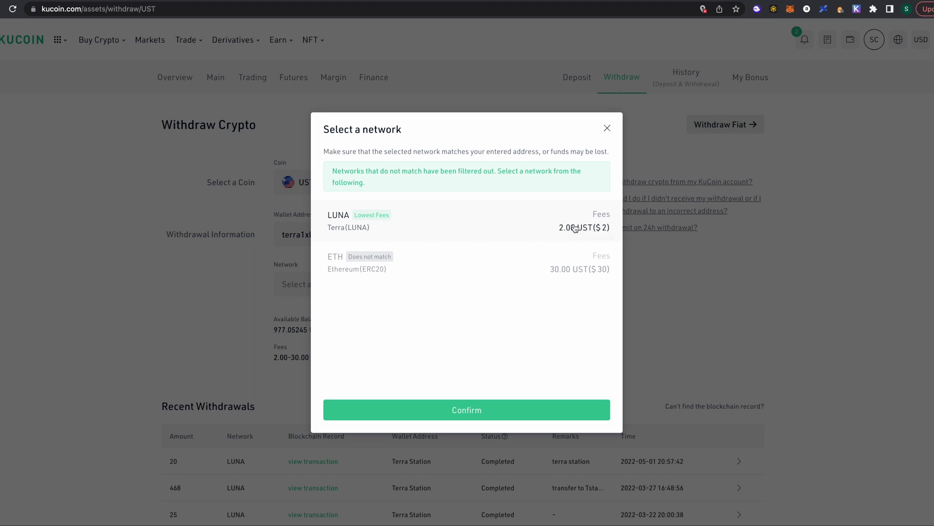
- Confirm LUNA (Terra) as the UST withdrawal network
{"action": "left_click", "coordinate": [495, 409]}
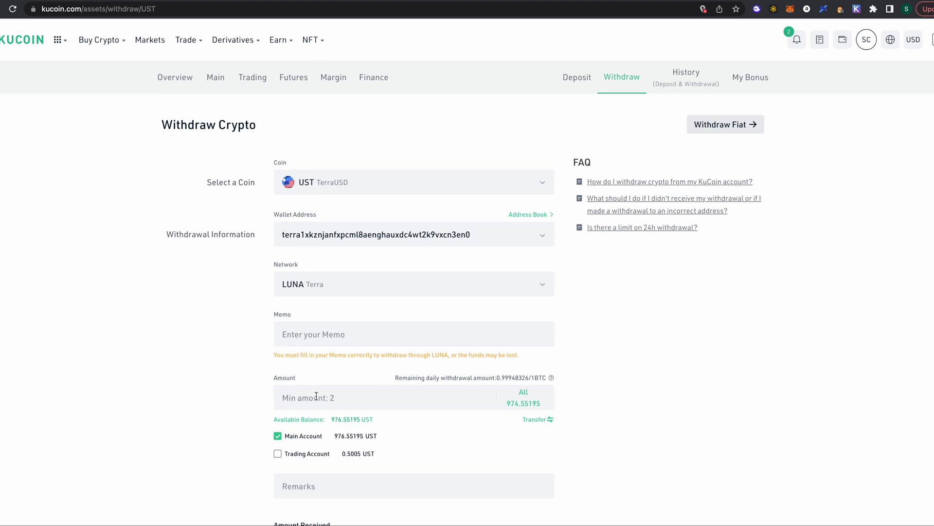
- Fill the full 974.55195 UST amount with All and submit the withdrawal for verification
{"action": "scroll", "coordinate": [306, 397], "scroll_direction": "down", "scroll_amount": 1}
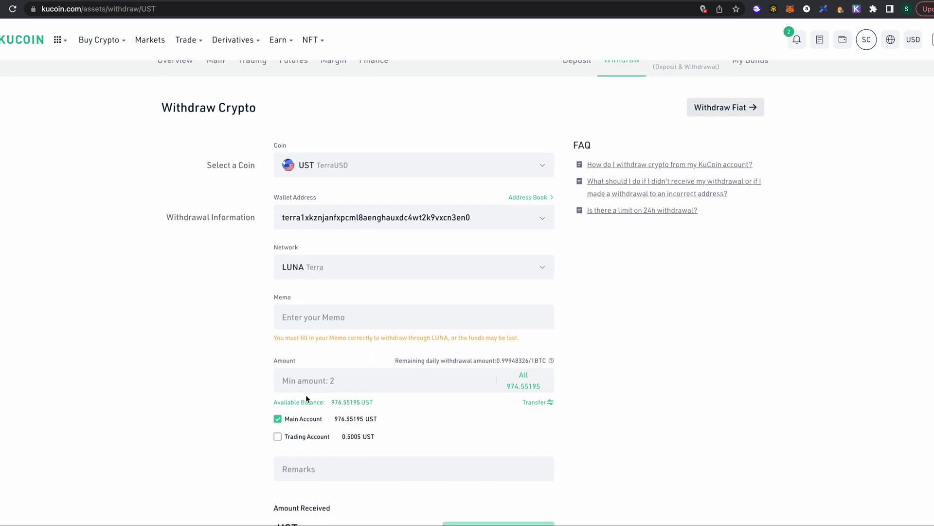
{"action": "left_click", "coordinate": [523, 385]}
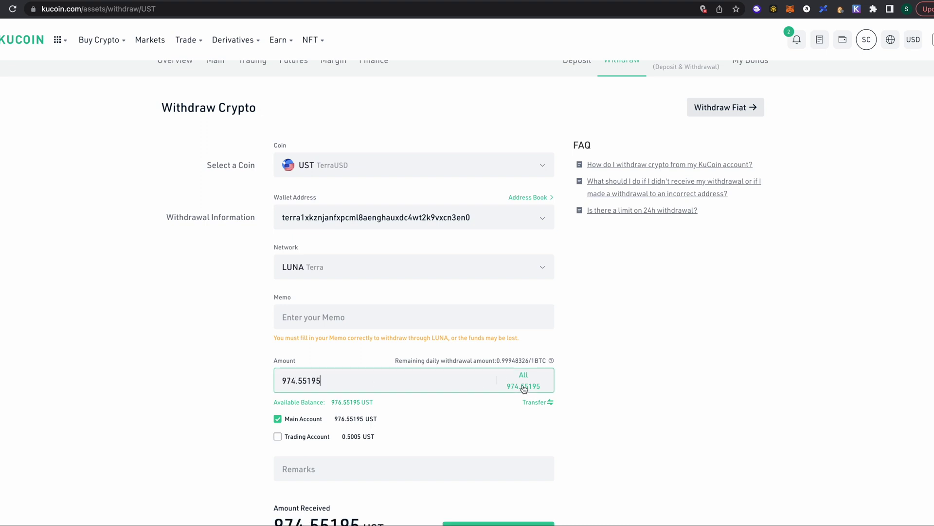
{"action": "scroll", "coordinate": [457, 392], "scroll_direction": "down", "scroll_amount": 2}
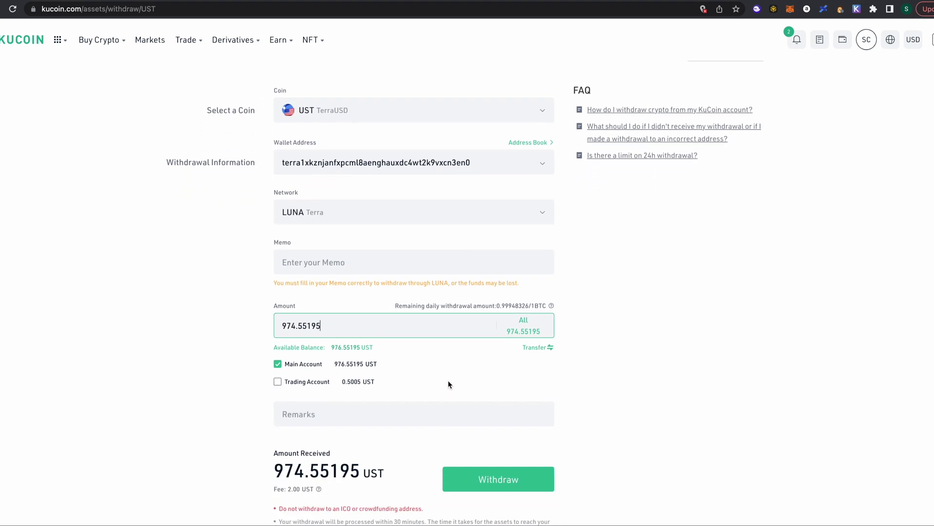
{"action": "scroll", "coordinate": [443, 382], "scroll_direction": "down", "scroll_amount": 3}
{"action": "left_click", "coordinate": [347, 337]}
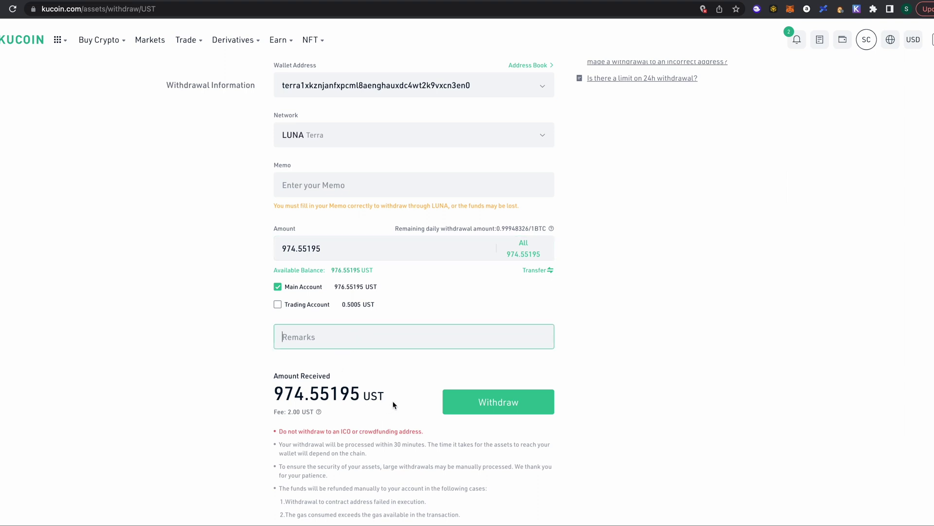
{"action": "left_click", "coordinate": [490, 402]}
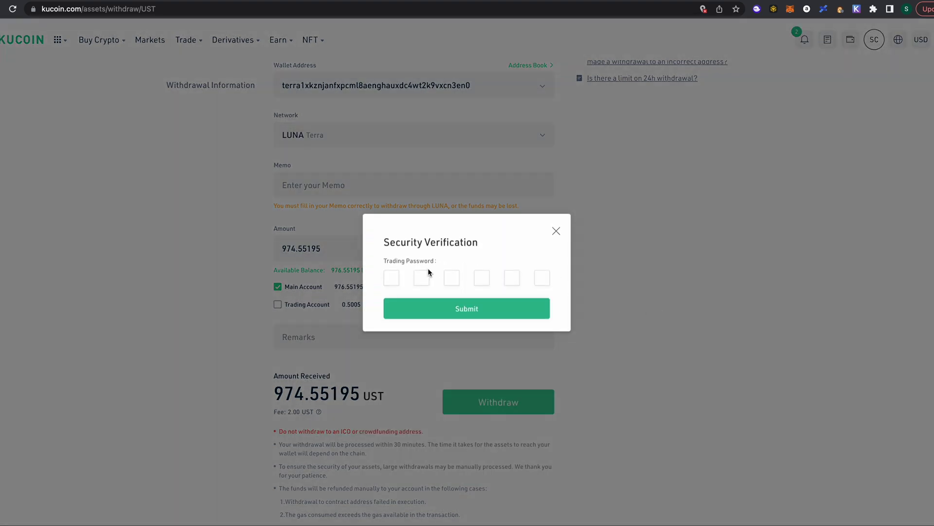
{"action": "left_click", "coordinate": [392, 276]}
- Enter the six-digit trading password, then check the Terra wallet's 999.991333 UST balance
{"action": "type", "text": "***"}
{"action": "type", "text": "**"}
{"action": "type", "text": "*"}
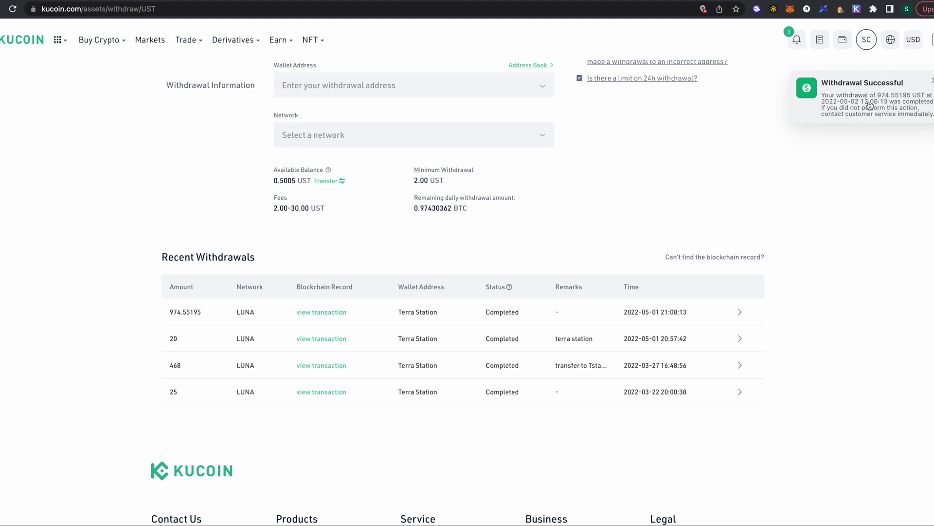
{"action": "left_click", "coordinate": [824, 10]}
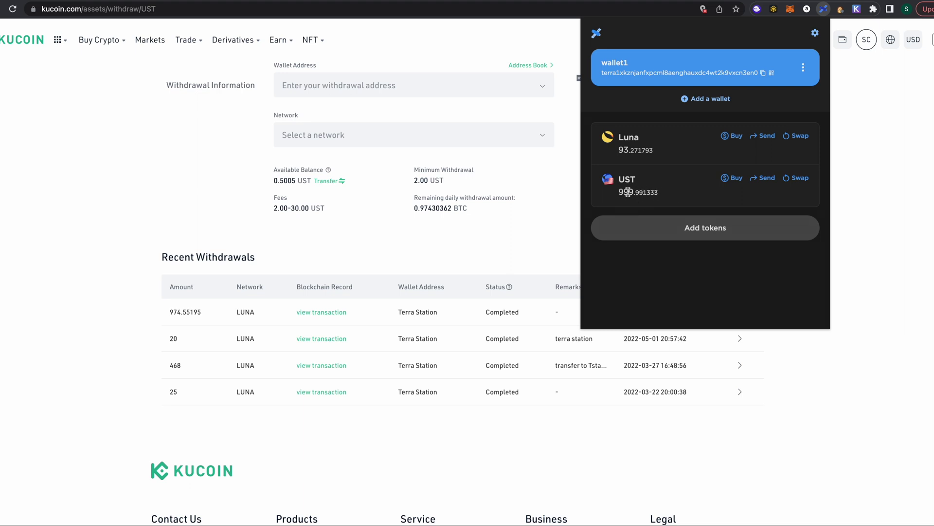
- Close the Terra Station wallet overview showing 999.991333 UST
{"action": "left_click", "coordinate": [858, 166]}
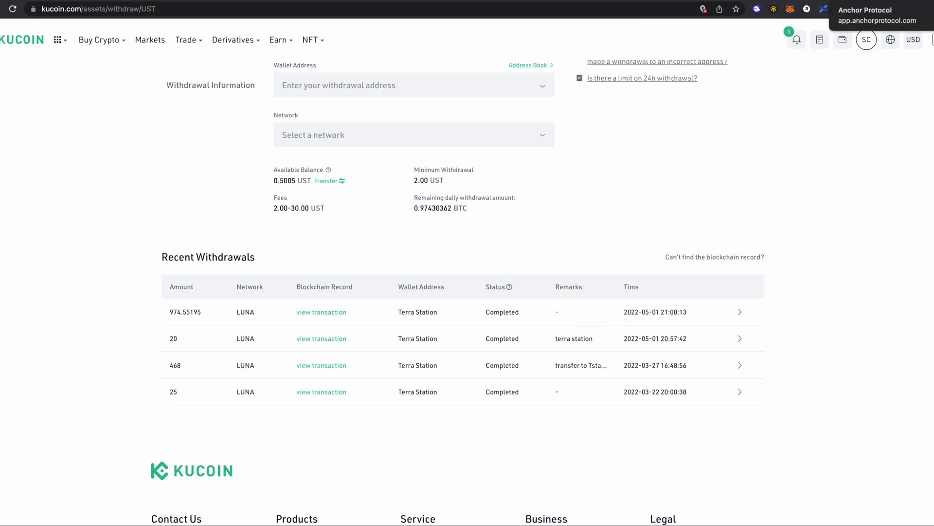
- Go from the Anchor tab to the Anchor home site, launch the WebApp, and dismiss the airdrop notice
{"action": "left_click", "coordinate": [856, 2]}
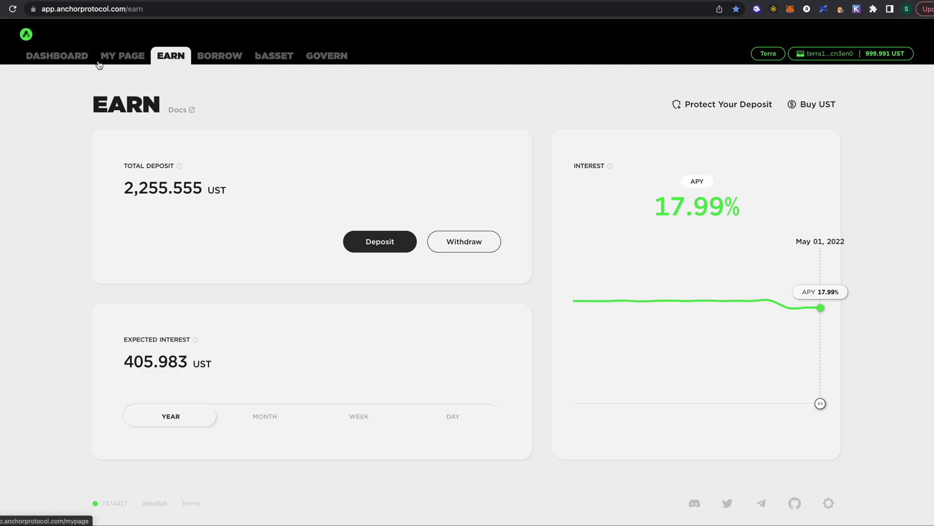
{"action": "left_click", "coordinate": [28, 38]}
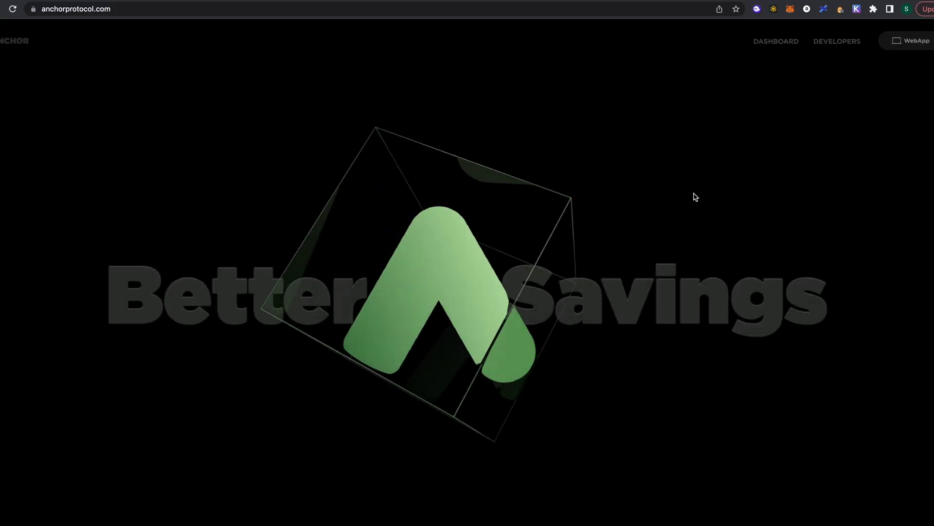
{"action": "scroll", "coordinate": [622, 273], "scroll_direction": "down", "scroll_amount": 5}
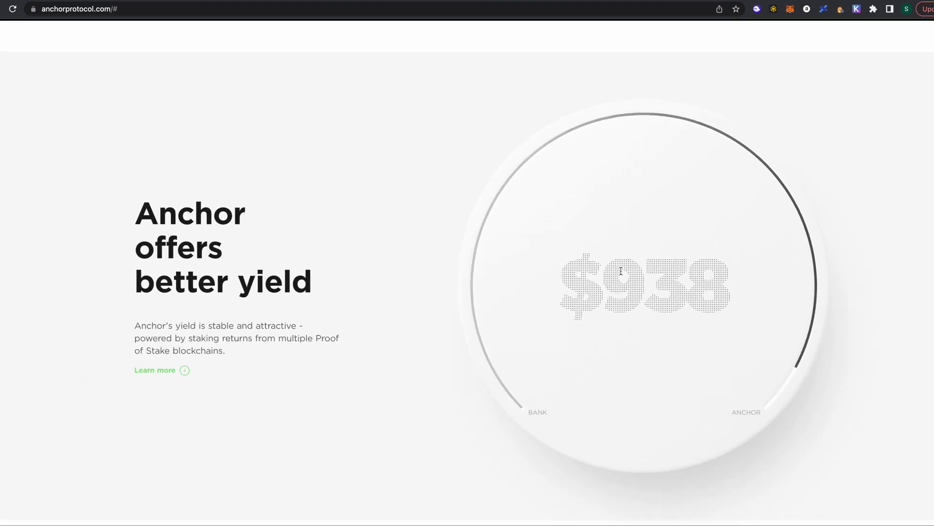
{"action": "scroll", "coordinate": [623, 273], "scroll_direction": "up", "scroll_amount": 3}
{"action": "scroll", "coordinate": [623, 273], "scroll_direction": "up", "scroll_amount": 3}
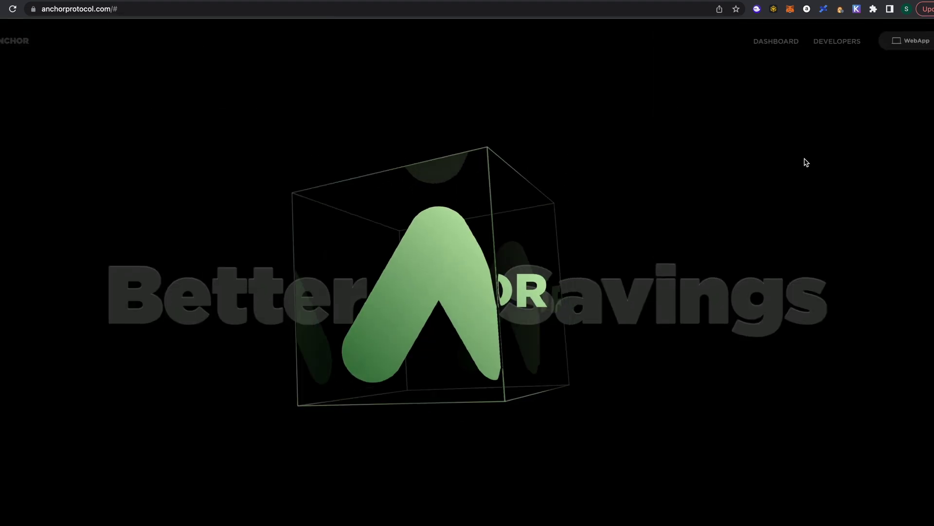
{"action": "left_click", "coordinate": [908, 49]}
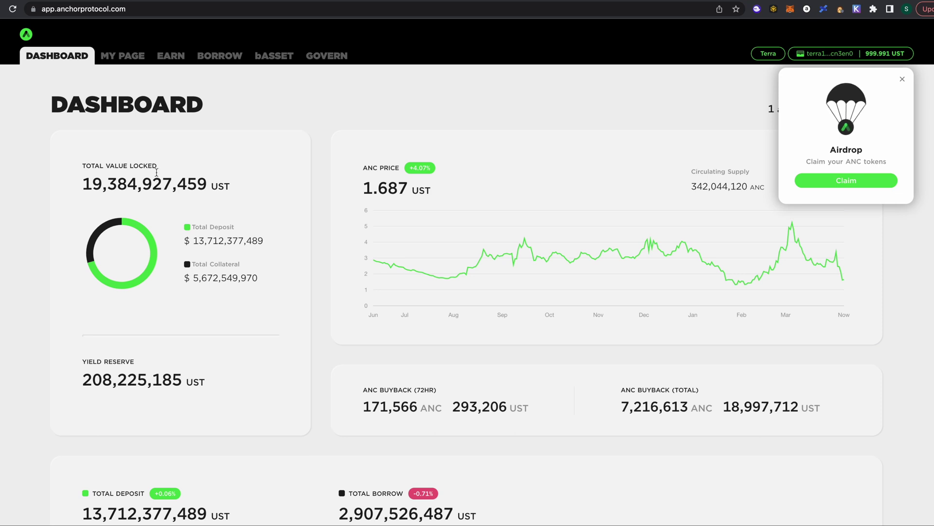
{"action": "left_click", "coordinate": [903, 81]}
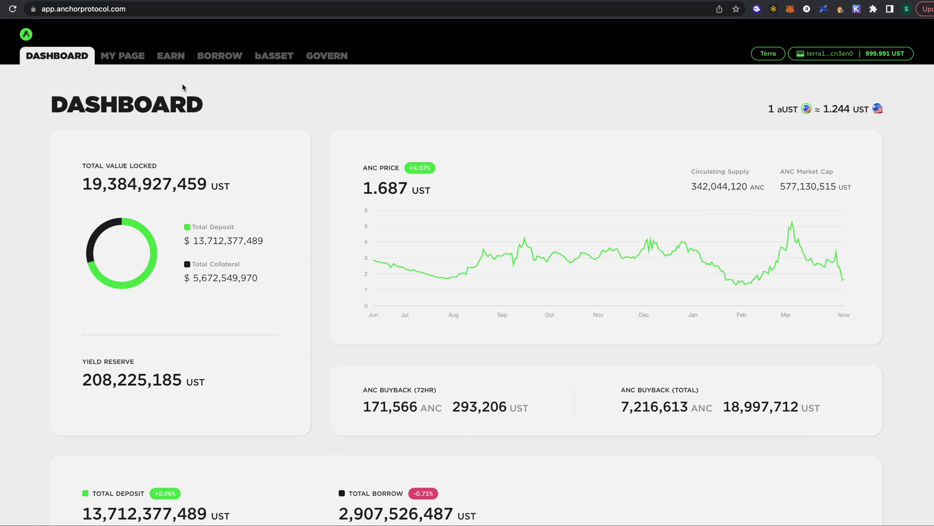
- On the Earn page, disconnect and reconnect the Terra Station wallet
{"action": "left_click", "coordinate": [170, 56]}
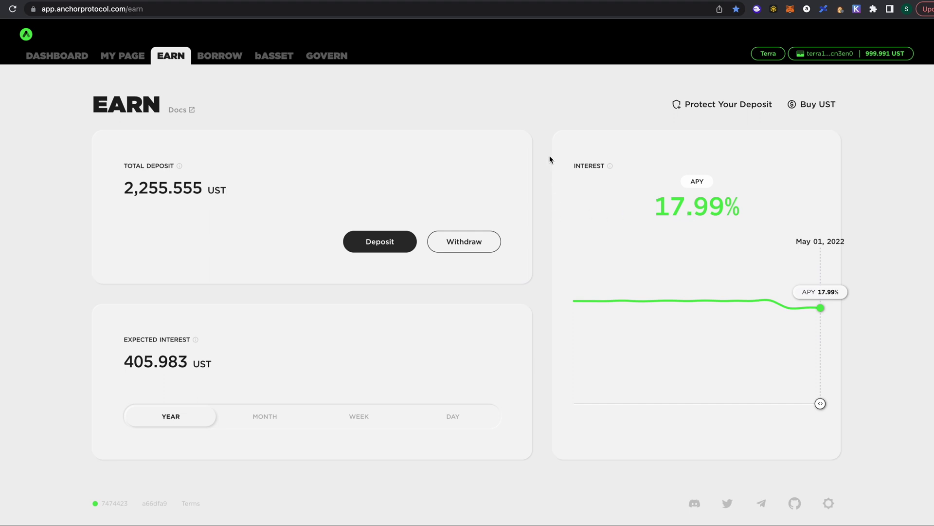
{"action": "left_click", "coordinate": [808, 57]}
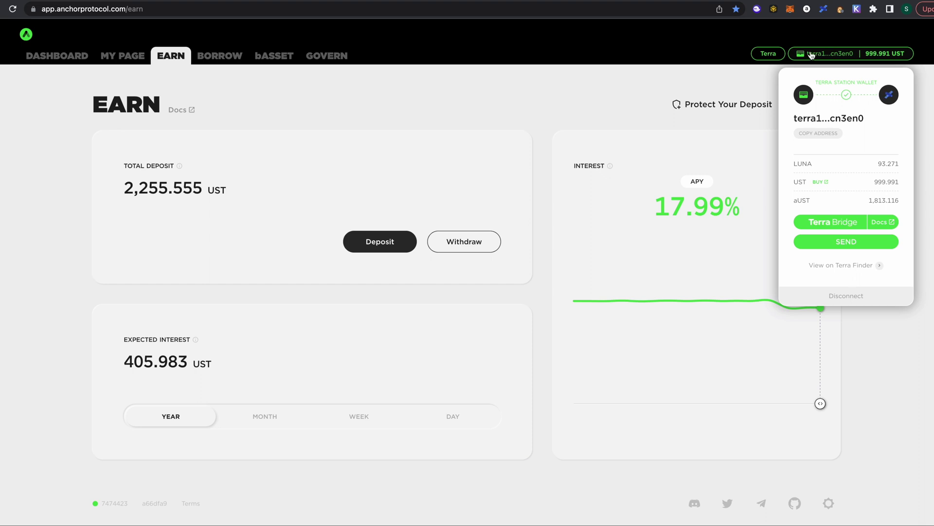
{"action": "left_click", "coordinate": [856, 304]}
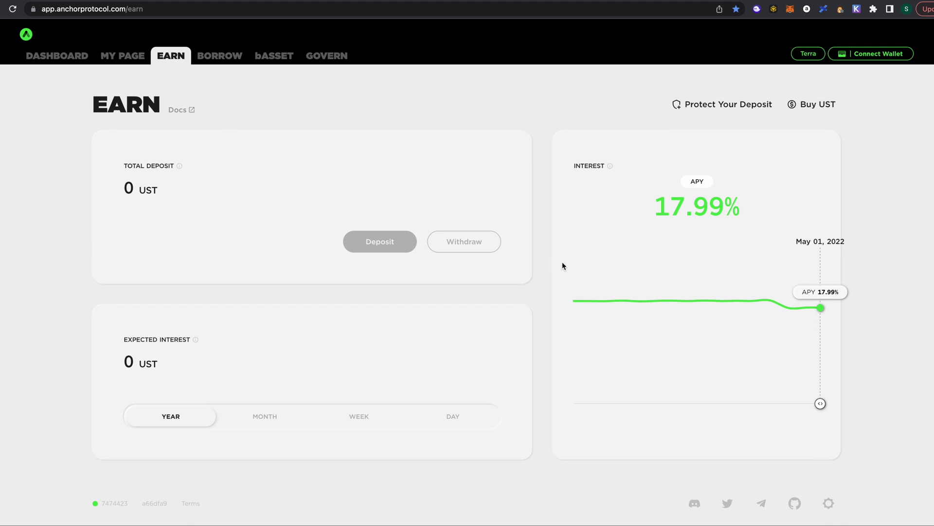
{"action": "left_click", "coordinate": [854, 58]}
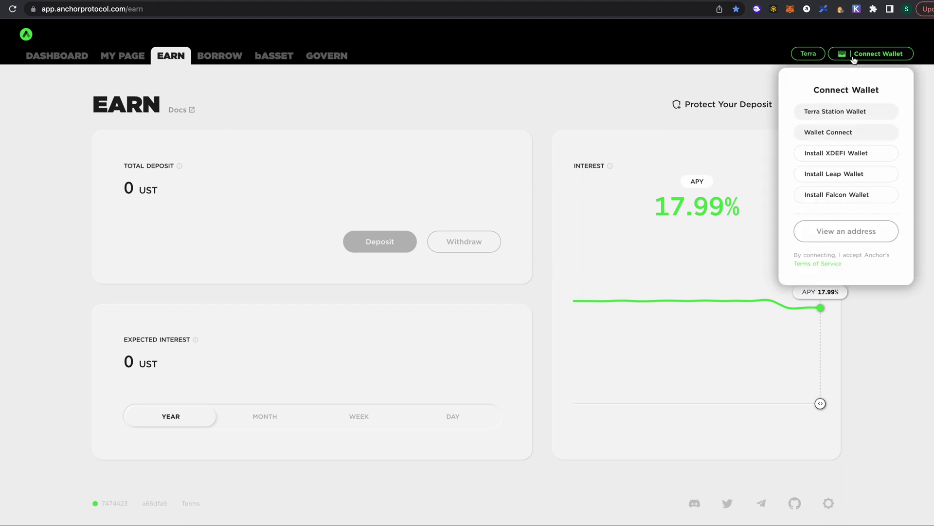
{"action": "left_click", "coordinate": [841, 114]}
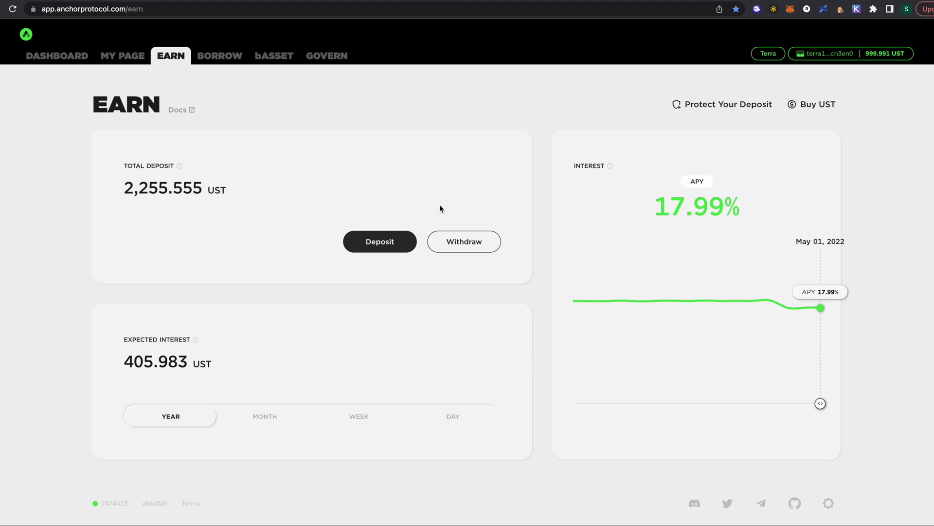
{"action": "left_click", "coordinate": [382, 247]}
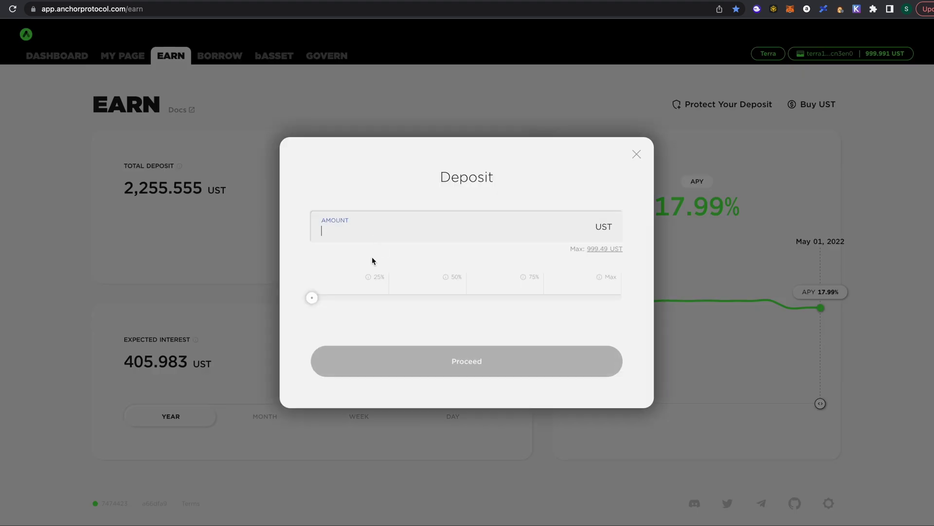
- Set the deposit amount to 990 UST, edited down from the maximum, and proceed
{"action": "left_click_drag", "start_coordinate": [312, 297], "coordinate": [635, 284]}
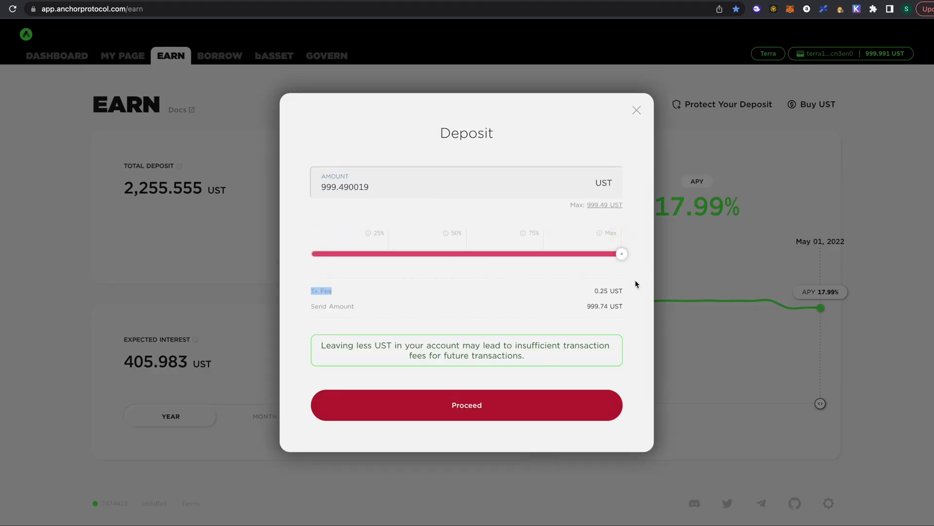
{"action": "left_click", "coordinate": [621, 253]}
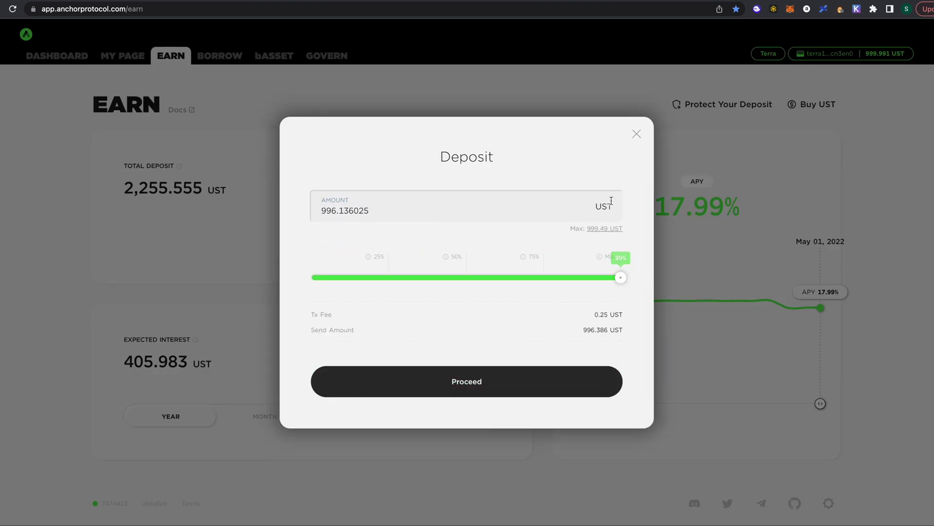
{"action": "left_click", "coordinate": [603, 228]}
{"action": "left_click_drag", "start_coordinate": [371, 187], "coordinate": [330, 187]}
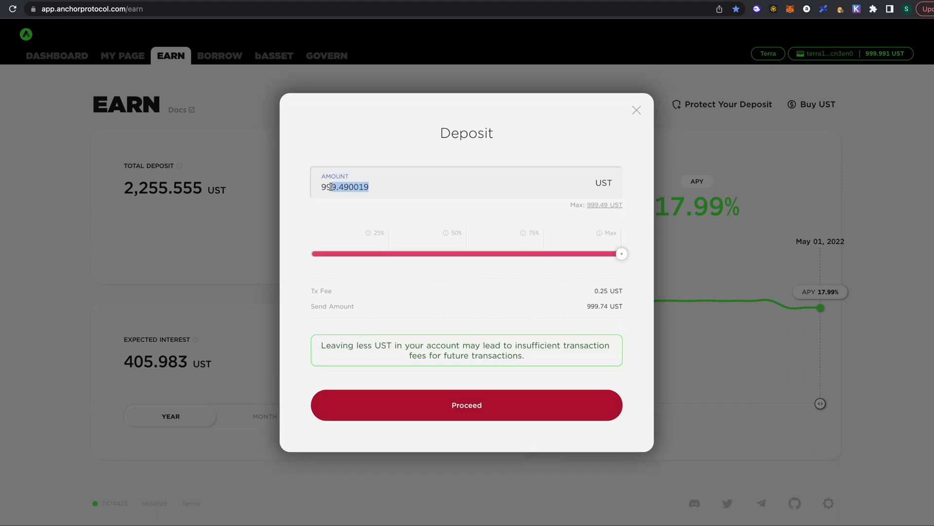
{"action": "type", "text": "0"}
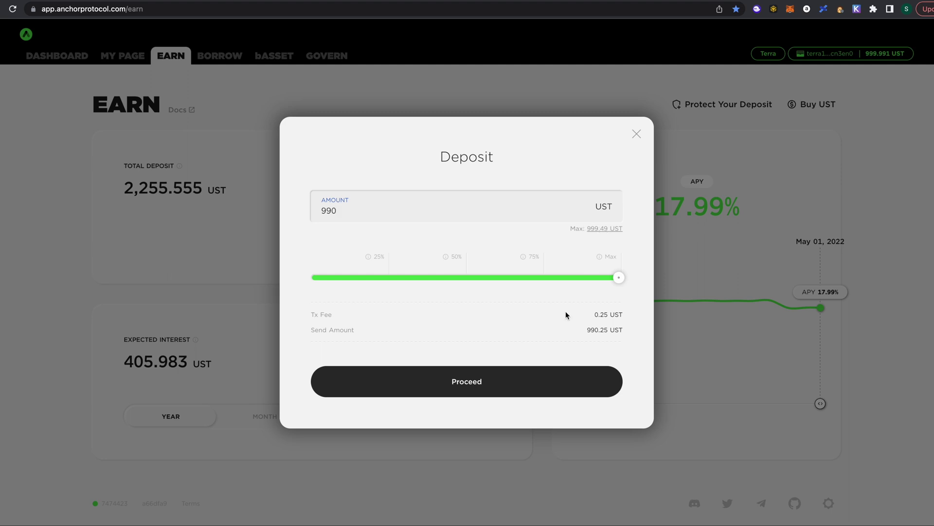
{"action": "left_click", "coordinate": [512, 382]}
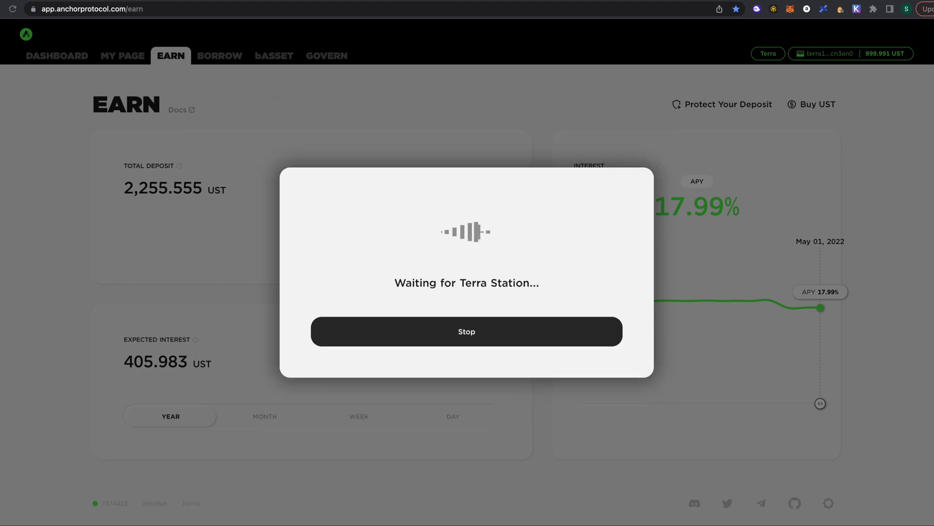
- Approve the 990 UST deposit in Terra Station, receiving 795.806318 aUST
{"action": "mouse_move", "coordinate": [0, 176]}
{"action": "left_mouse_down"}
{"action": "mouse_move", "coordinate": [252, 85]}
{"action": "mouse_move", "coordinate": [218, 94]}
{"action": "left_mouse_up"}
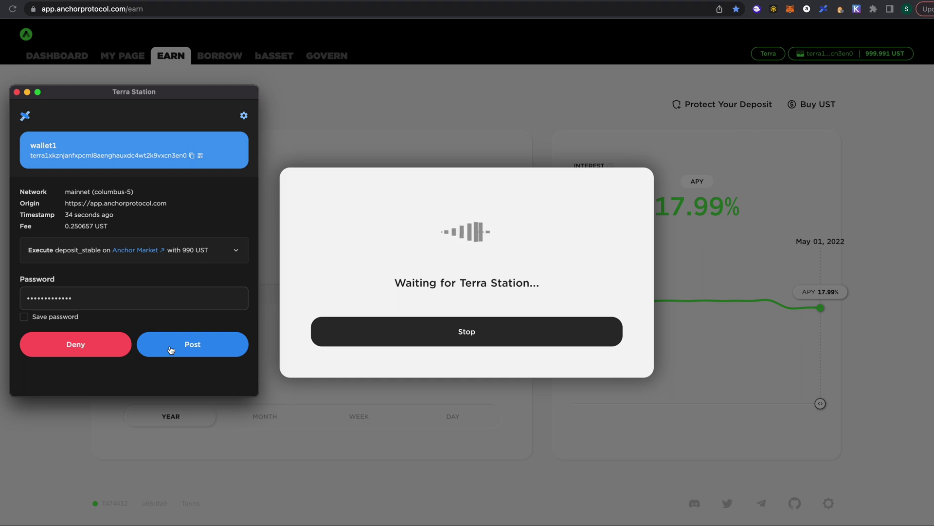
{"action": "left_click", "coordinate": [170, 350]}
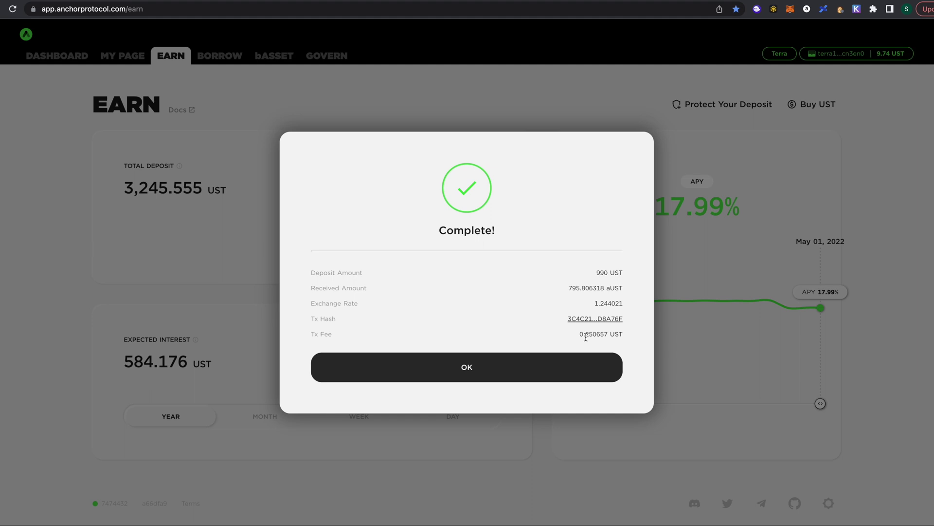
- Dismiss the Complete! summary and switch expected interest to DAY, showing 2.715 UST
{"action": "left_click", "coordinate": [544, 363]}
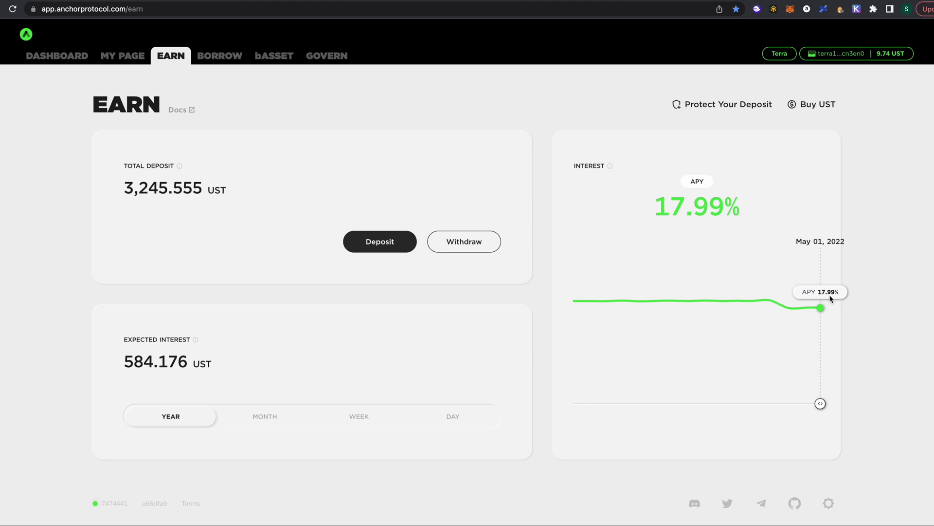
{"action": "left_click", "coordinate": [265, 420]}
{"action": "left_click", "coordinate": [361, 419]}
{"action": "left_click", "coordinate": [441, 420]}
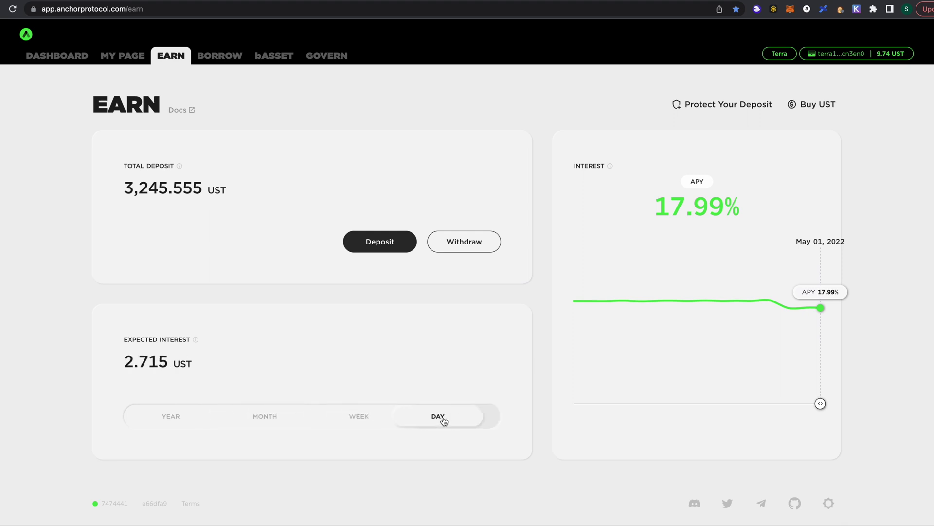